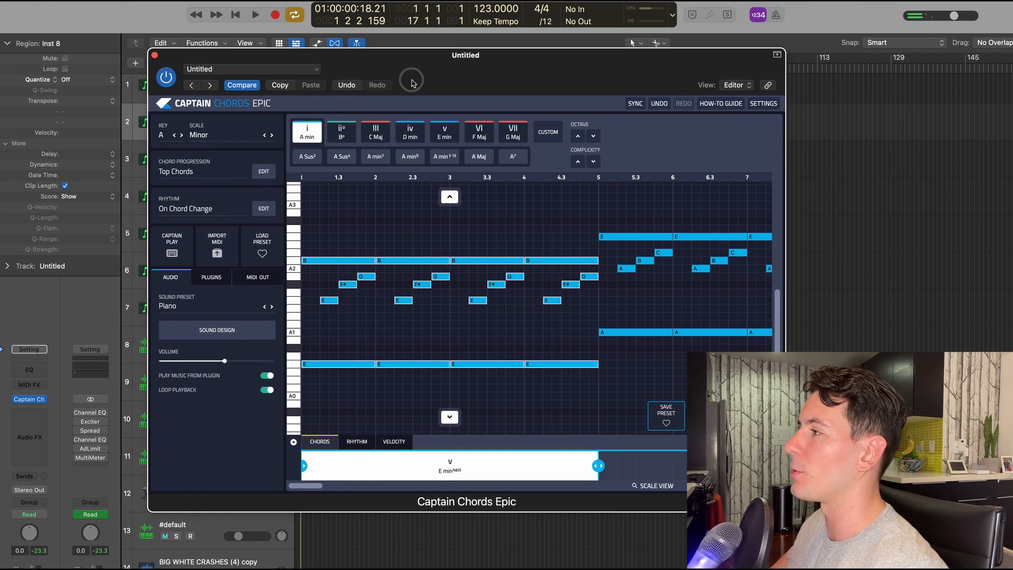
- Play the chord progression through its E minor and A minor sections and review the note pattern
left_click_drag(412, 81, 408, 79)
key("space")
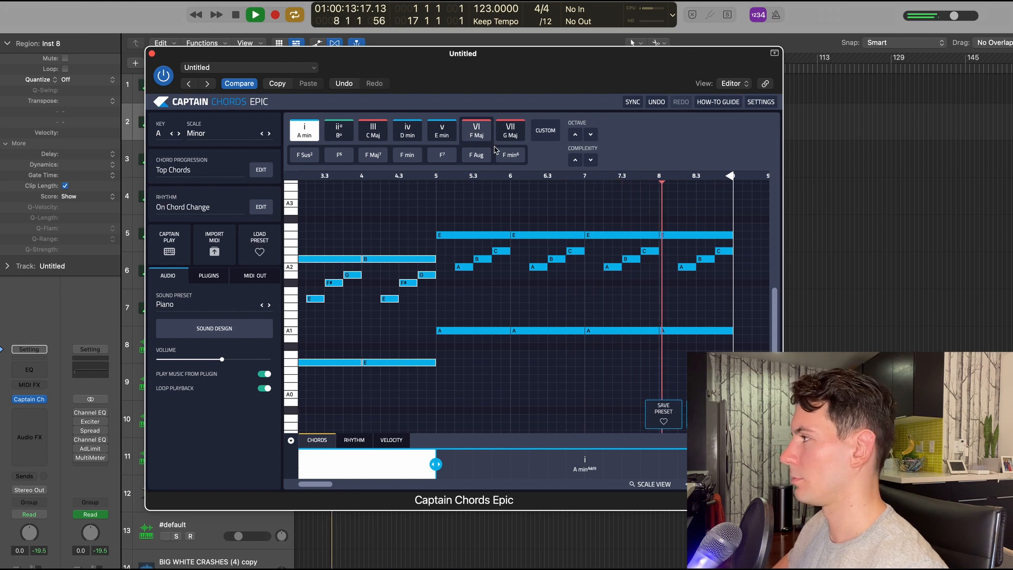
key("space")
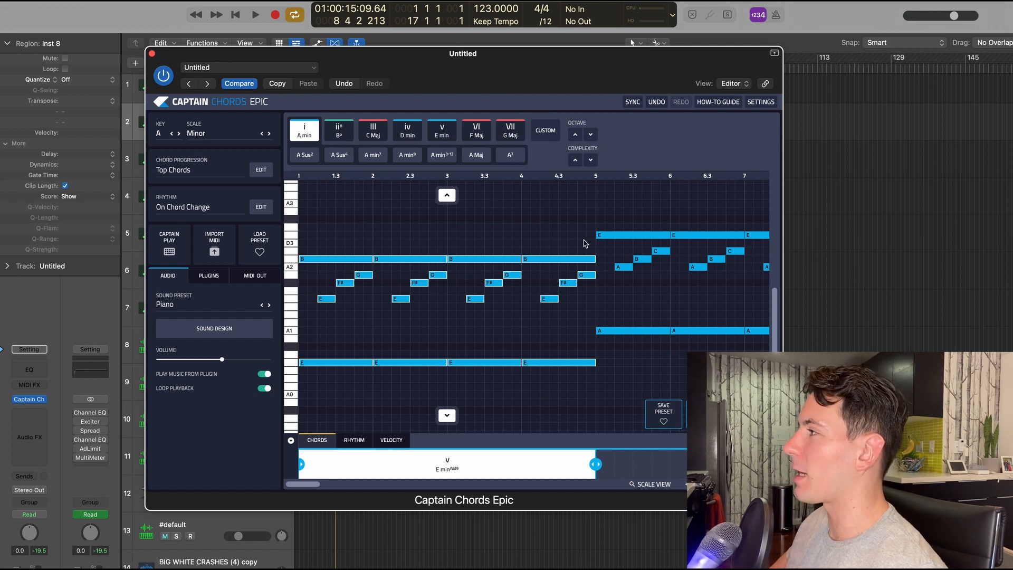
scroll(584, 241, "right", 3)
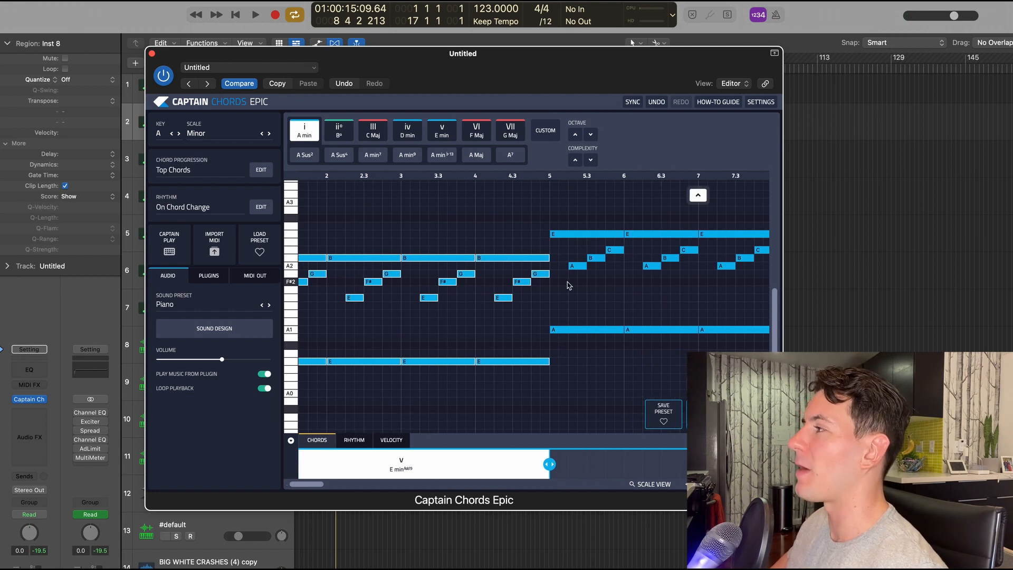
scroll(569, 286, "left", 3)
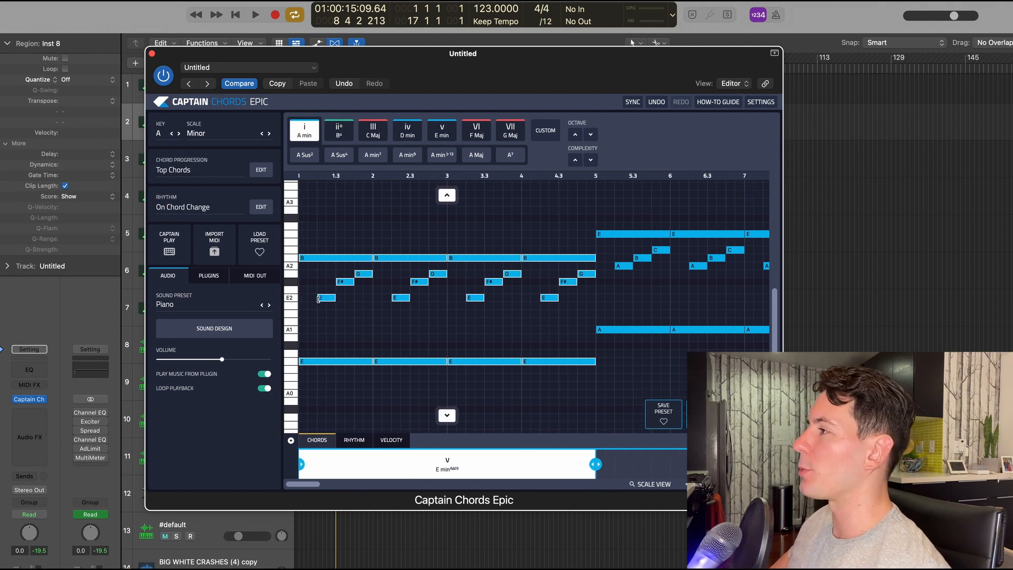
- Try lengthening the first E2 note back to the start of bar 1 and play the result
left_click_drag(317, 300, 294, 299)
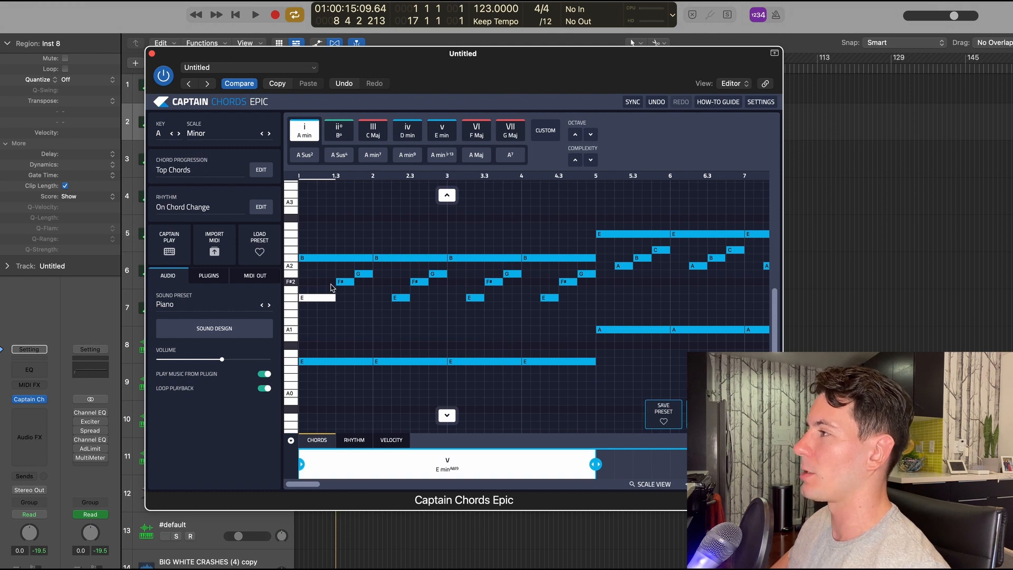
key("space")
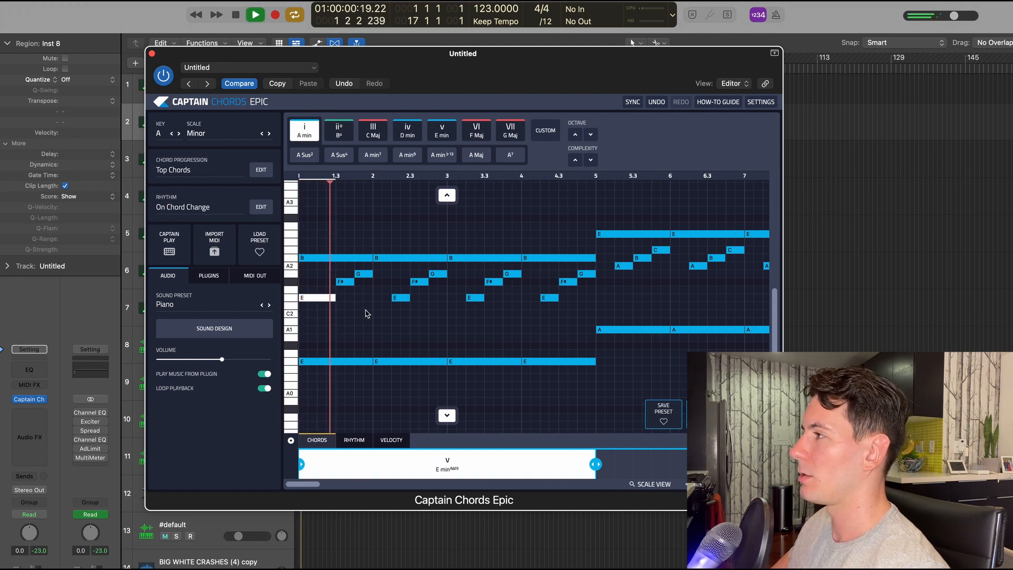
key("space")
left_click_drag(302, 300, 318, 298)
- Audition the F# and G notes in bar 1, and select the A minor notes in bar 5 to examine them
left_click(343, 282)
left_click(368, 274)
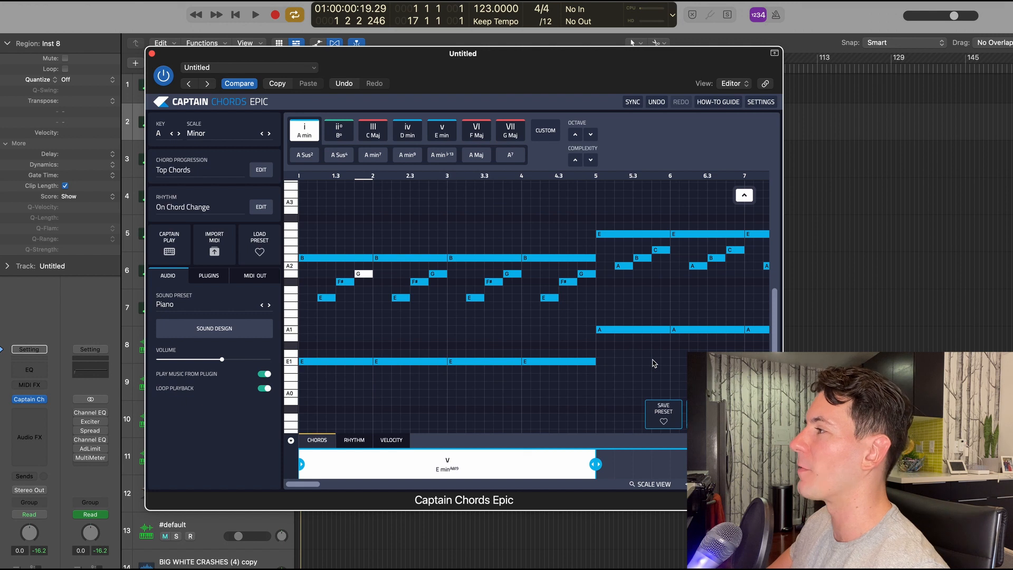
scroll(556, 353, "right", 5)
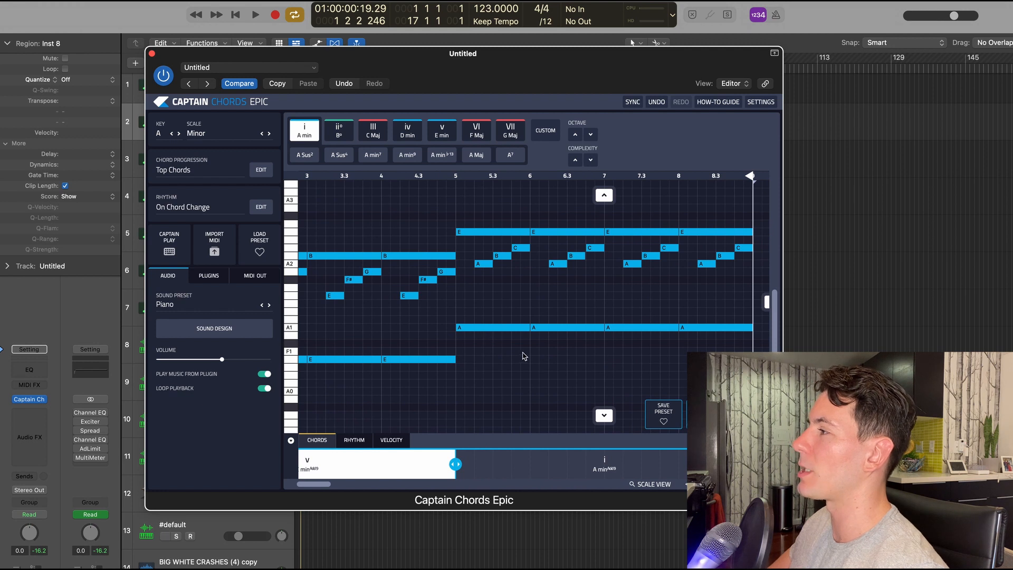
left_click_drag(522, 352, 468, 219)
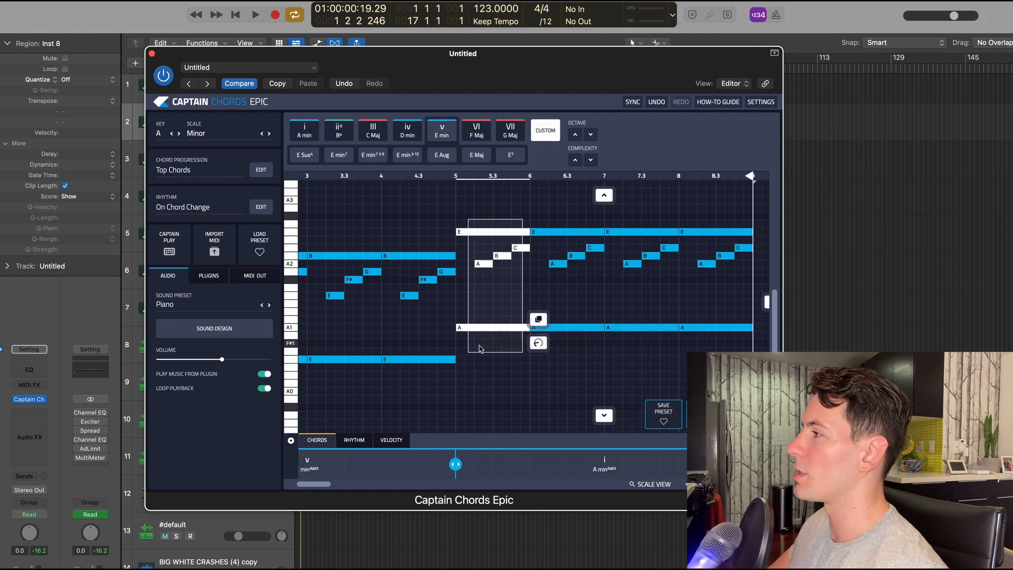
mouse_move(479, 327)
left_mouse_down()
mouse_move(480, 361)
mouse_move(481, 327)
left_mouse_up()
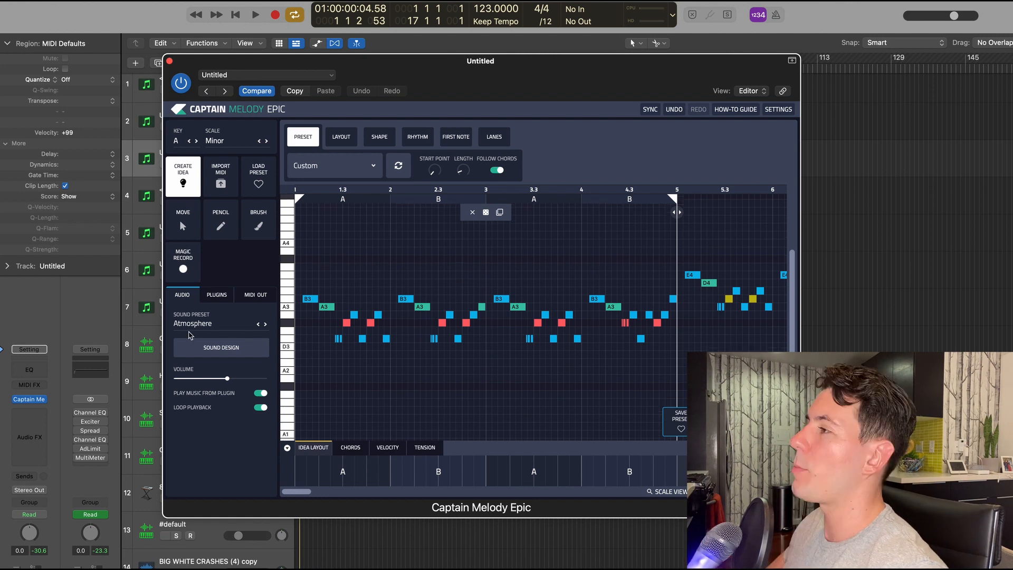
- Look up the melody's sound preset in the preset browser and leave it without applying a change
left_click(191, 326)
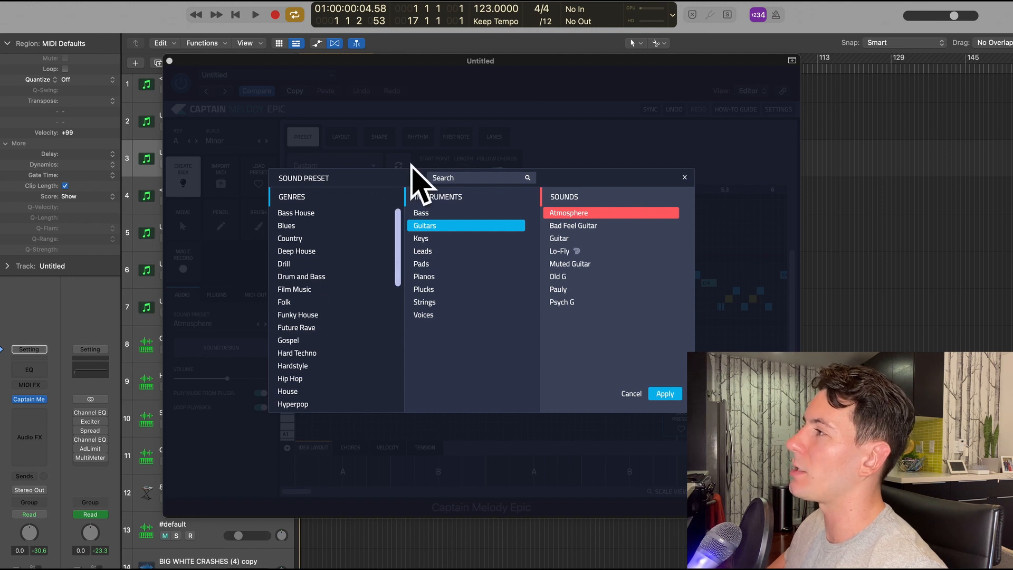
left_click(590, 101)
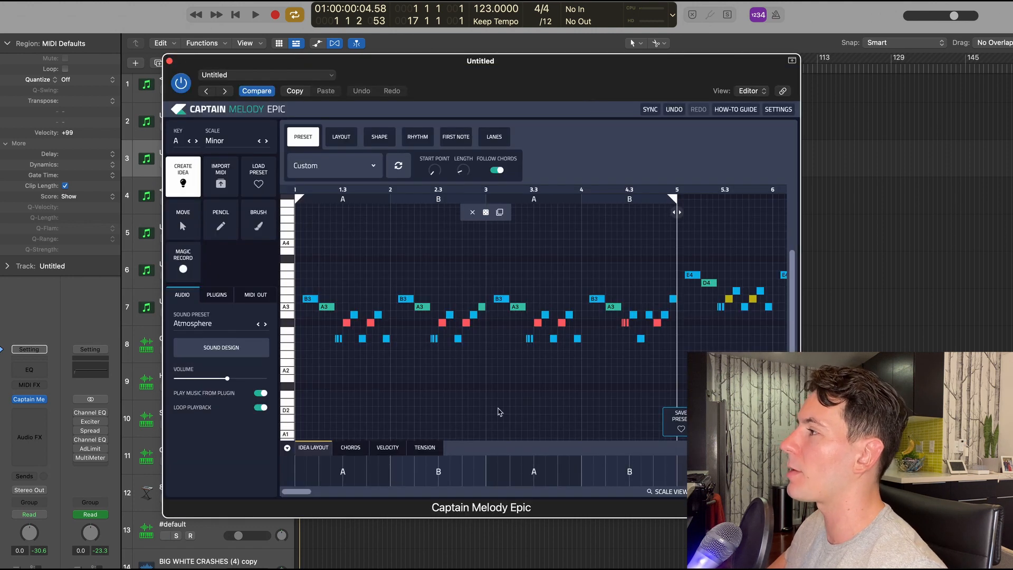
- Play the melody, soloing track 2 partway so it sounds together with track 3
key("space")
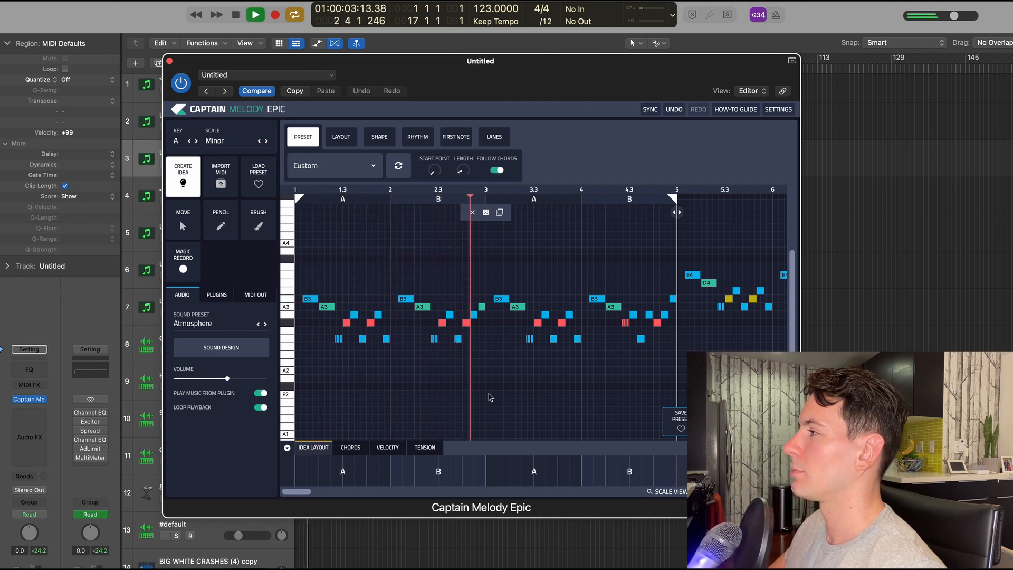
left_click_drag(417, 88, 462, 87)
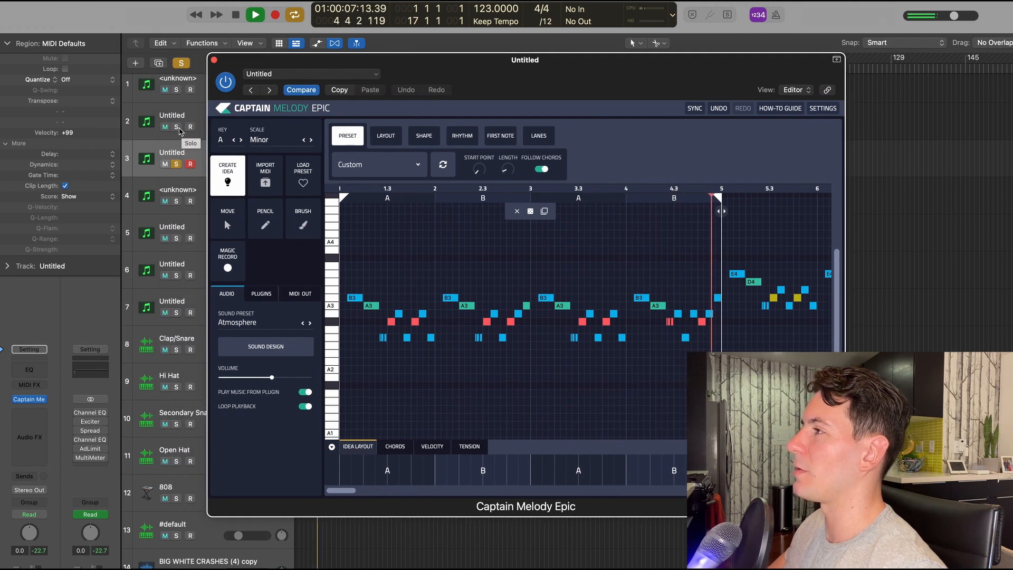
left_click(177, 128)
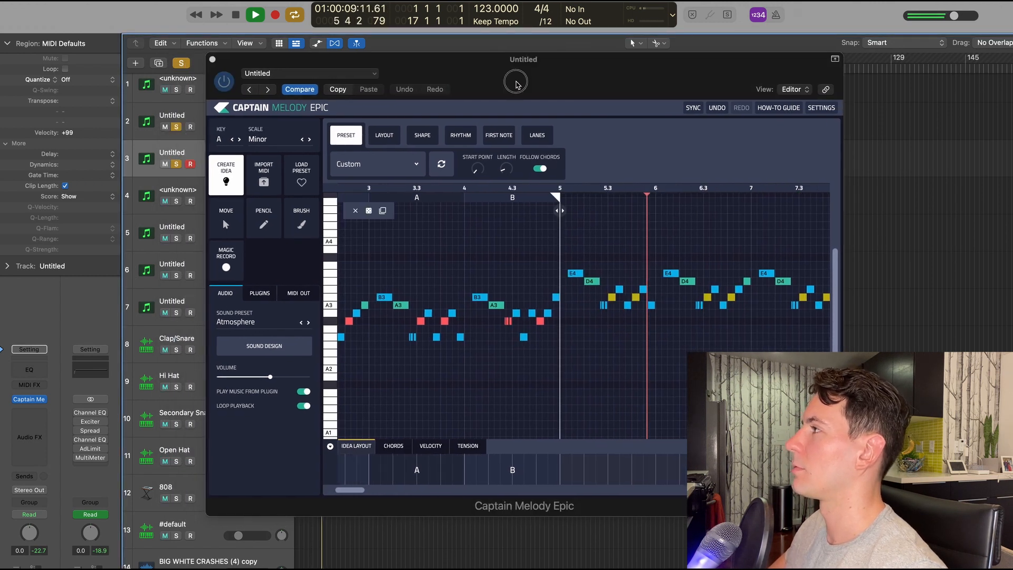
left_click_drag(515, 85, 482, 86)
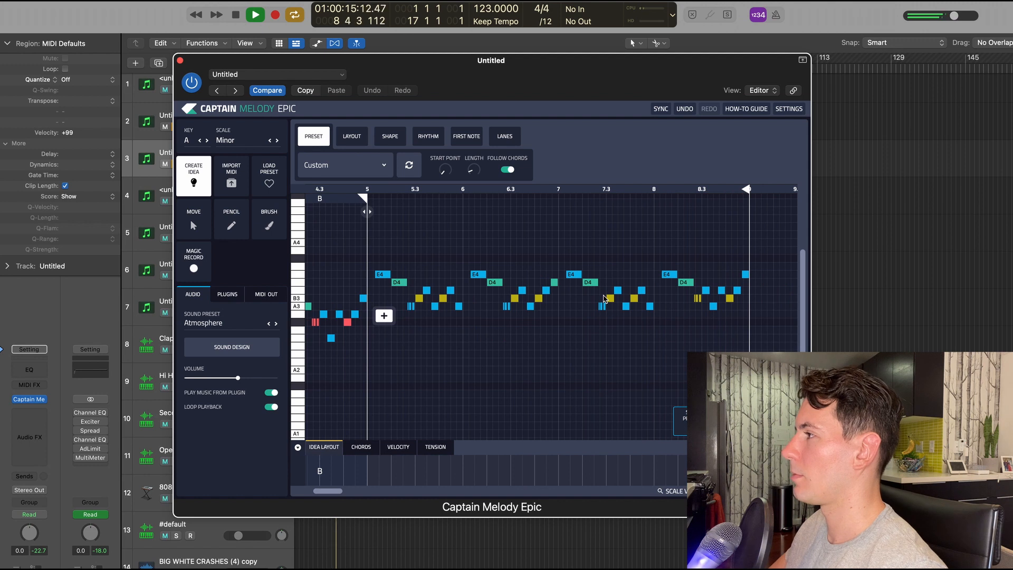
key("space")
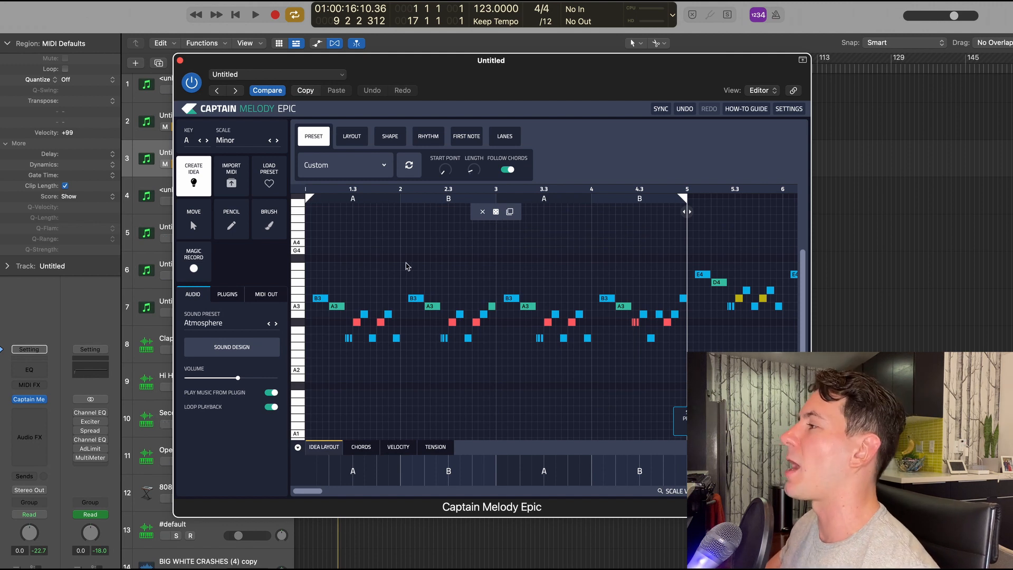
- Select the bar 1 notes of the melody to examine the phrase, and clear the selection
left_click_drag(397, 268, 312, 397)
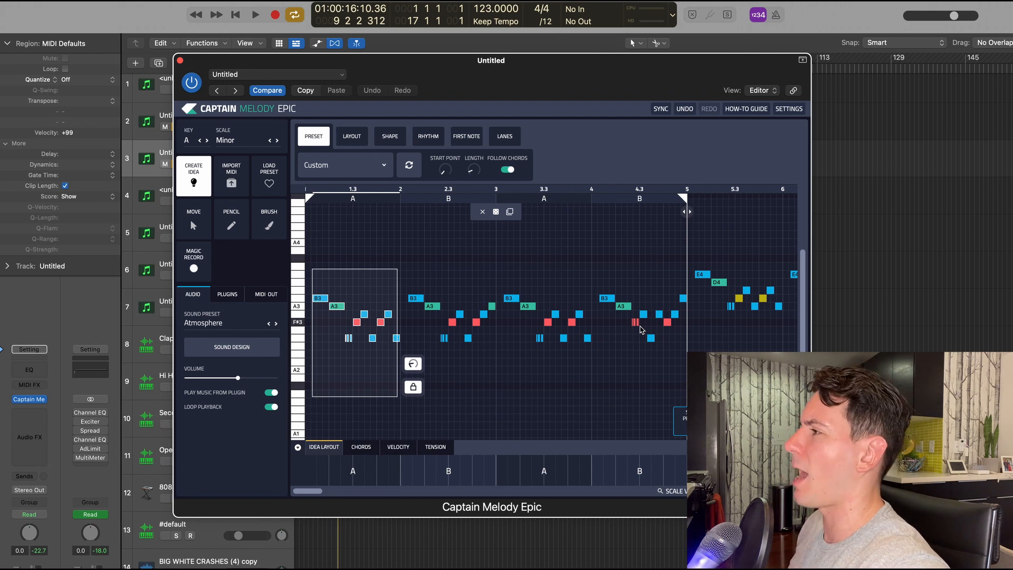
left_click(375, 243)
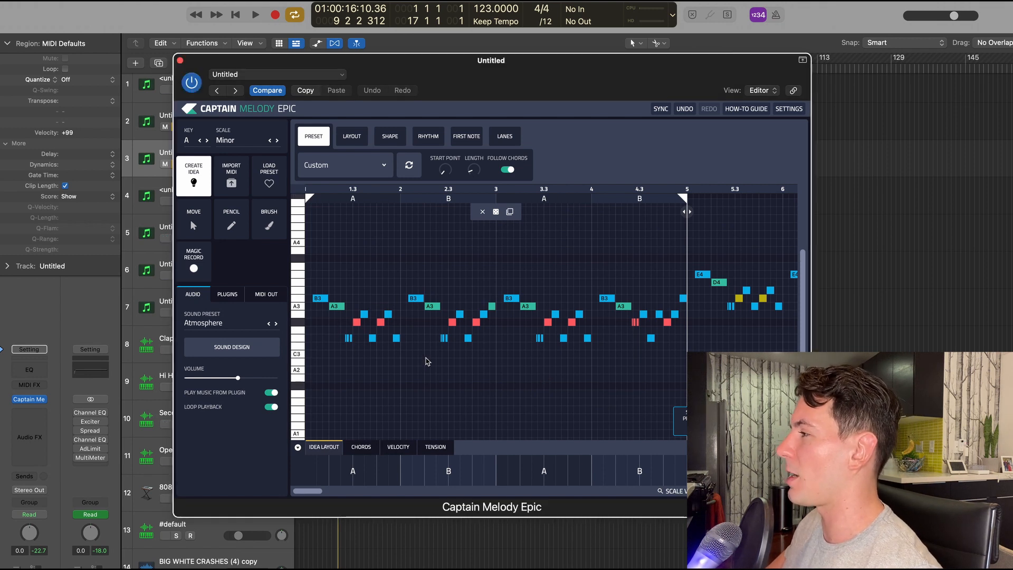
scroll(423, 362, "down", 3)
scroll(401, 356, "up", 5)
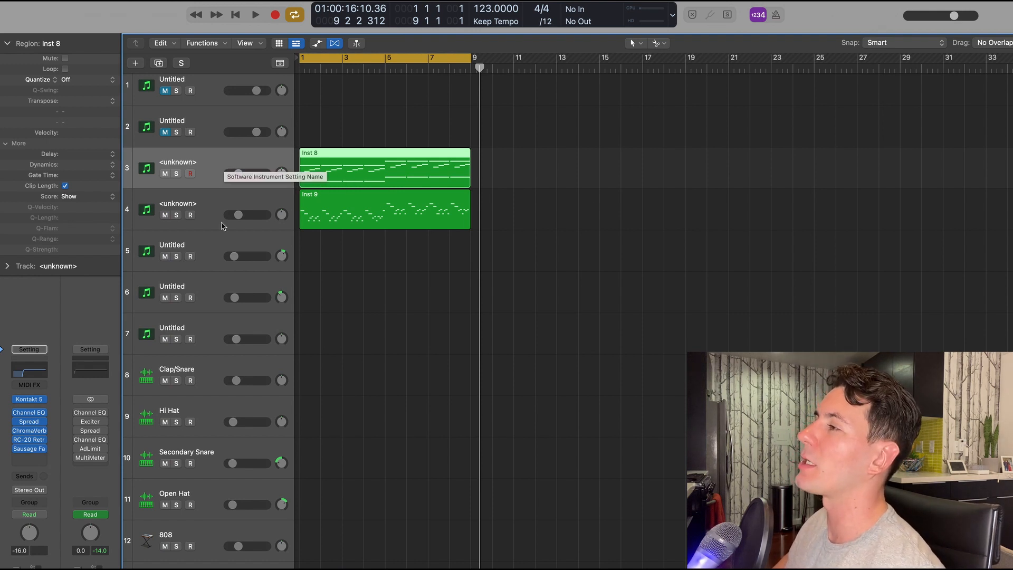
- Review tracks 3 and 4 and check the Ilya Efimov Nylon Guitar instrument loaded in Kontakt on track 3
left_click(222, 202)
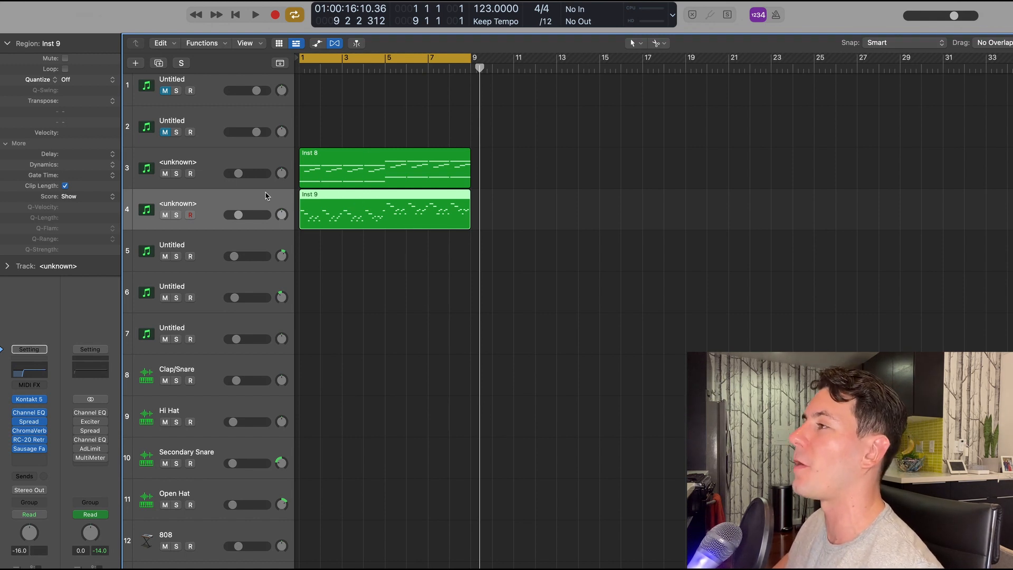
left_click(236, 165)
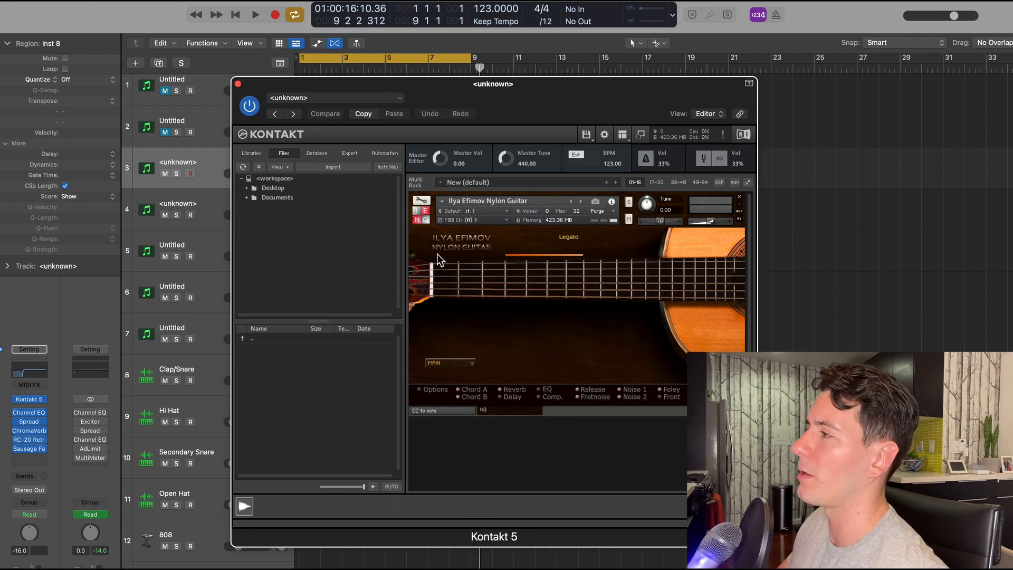
left_click(238, 84)
scroll(403, 264, "up", 1)
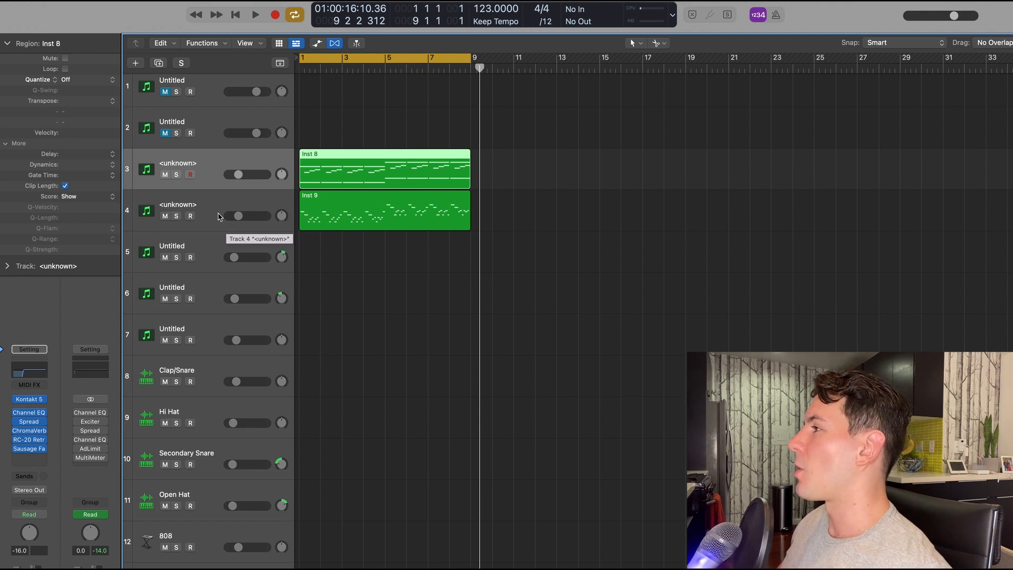
- Open the Inst 8 region in an enlarged piano roll and play the arrangement
key("p")
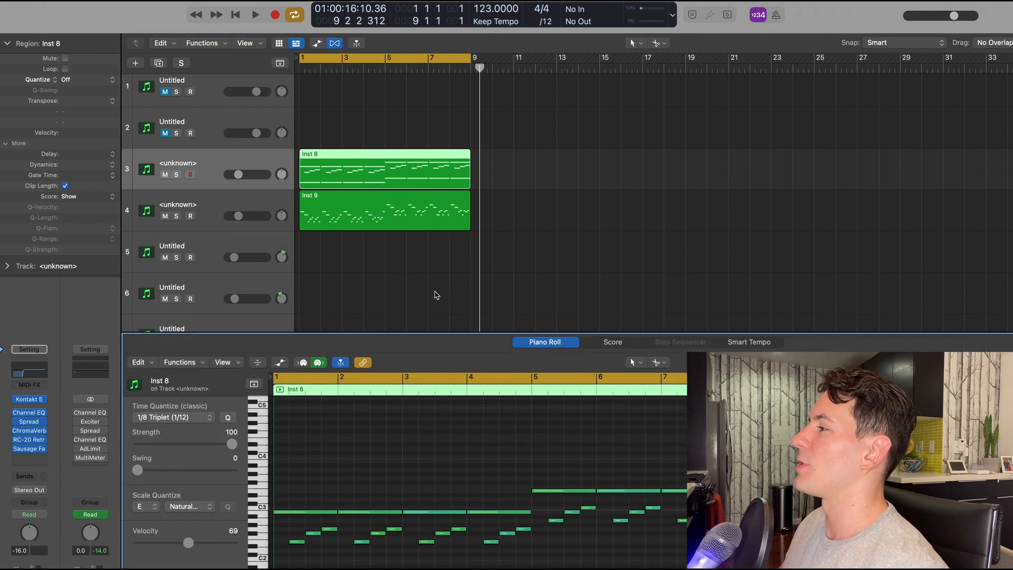
left_click_drag(448, 335, 465, 292)
key("space")
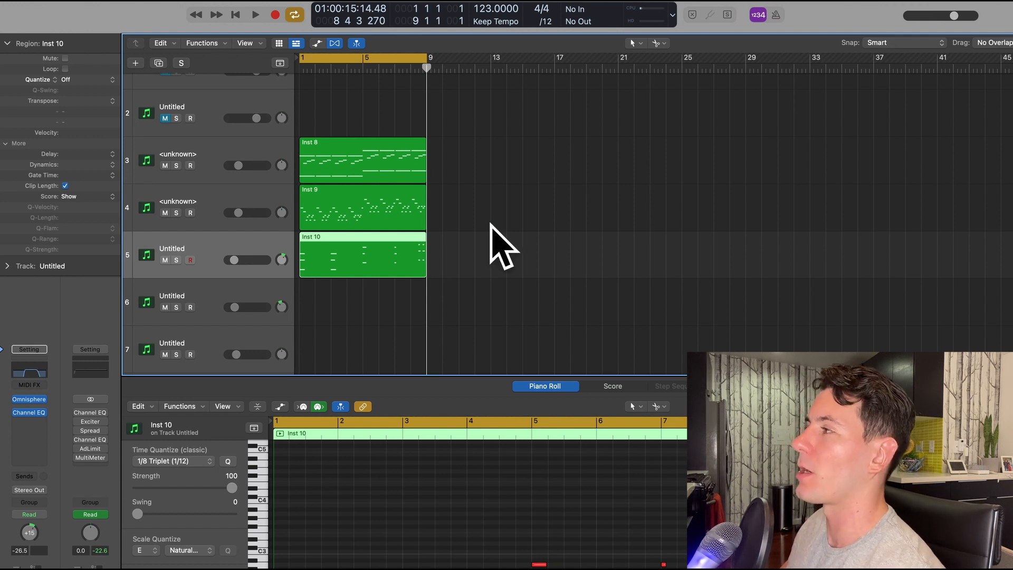
- Enlarge the piano roll for Inst 10, play the region, and unmute tracks 3 and 4 to hear it with them
left_click_drag(411, 377, 411, 262)
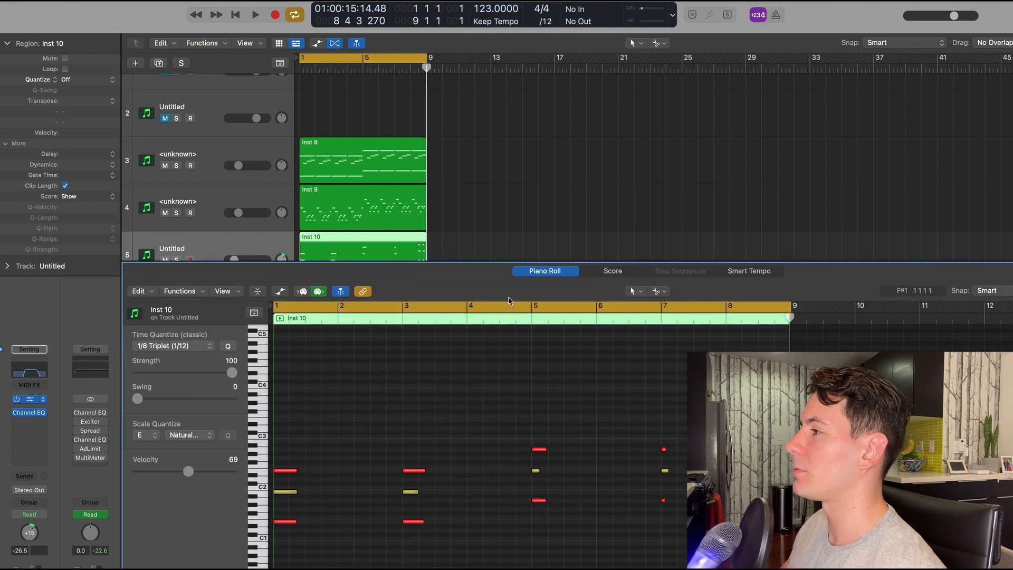
key("space")
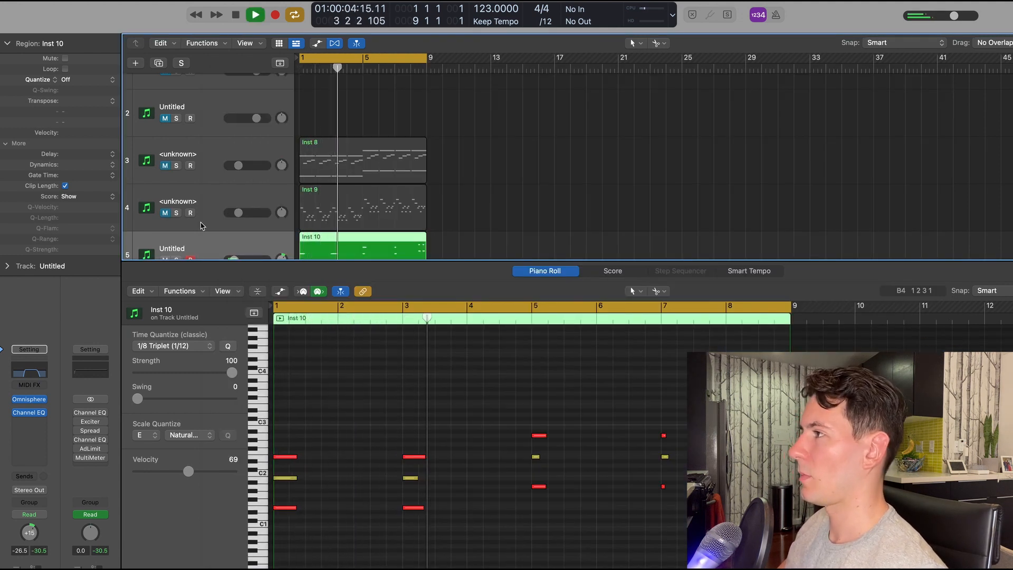
left_click_drag(165, 166, 167, 213)
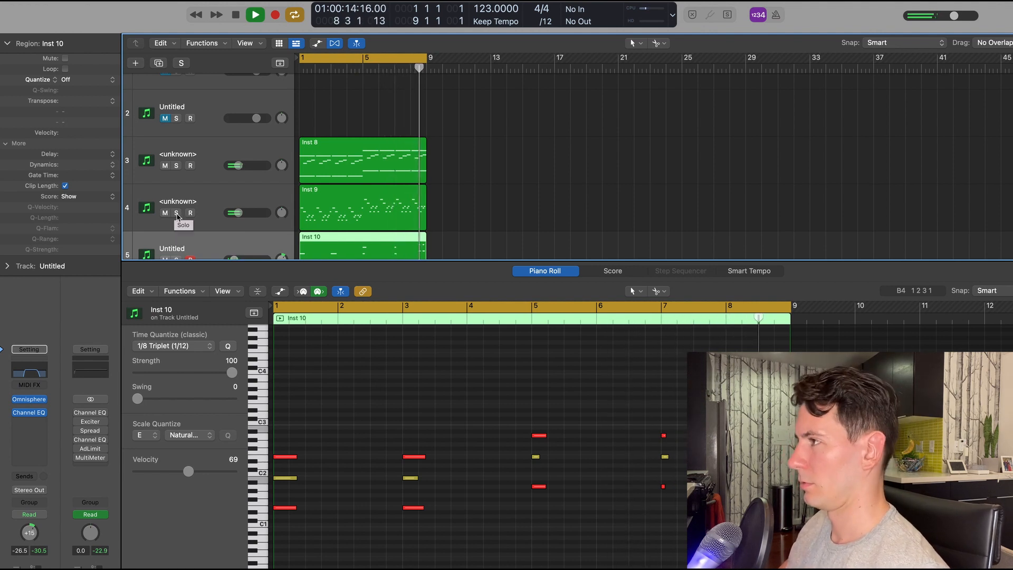
key("space")
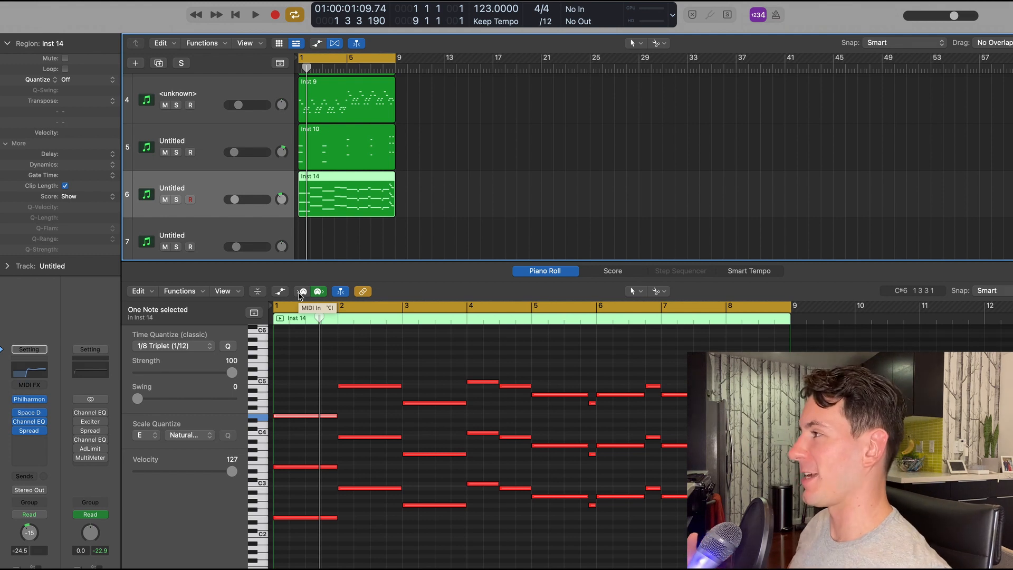
- Check the 14 Violins Multi instrument loaded in Philharmonik 2 on track 6 and close its window
mouse_move(37, 404)
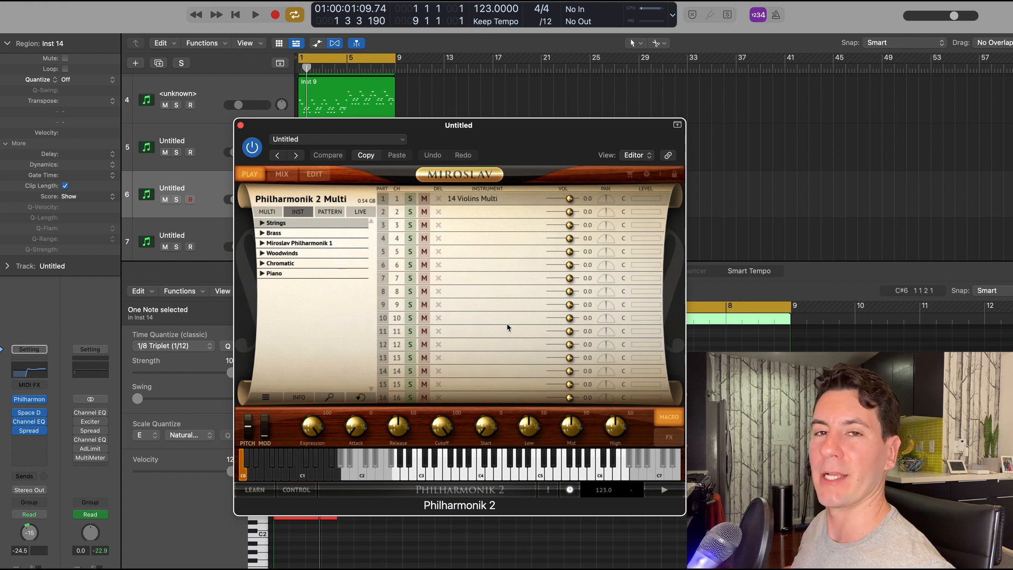
left_click(240, 126)
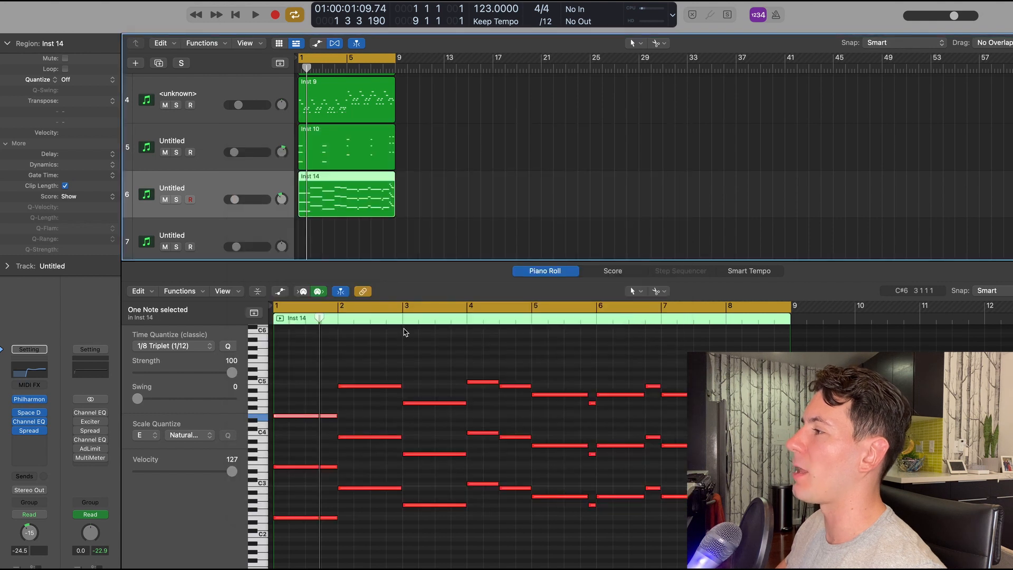
- Audition the stacked octave notes in bars 1 and 2 of the Inst 14 region in the piano roll
scroll(419, 463, "down", 1)
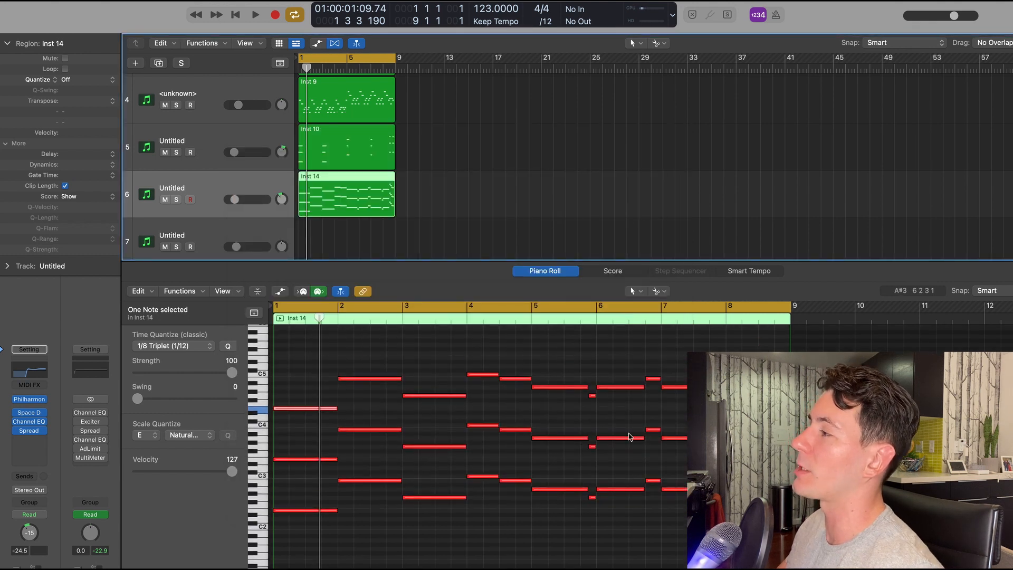
left_click(305, 511)
left_click(300, 459)
left_click(298, 408)
left_click(379, 480)
left_click(381, 429)
left_click(384, 379)
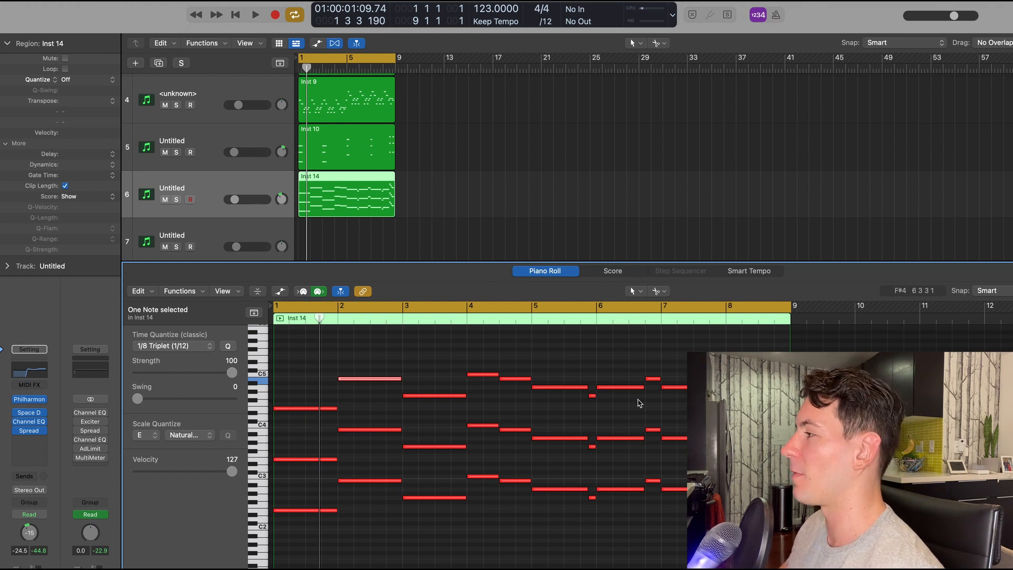
scroll(528, 443, "down", 1)
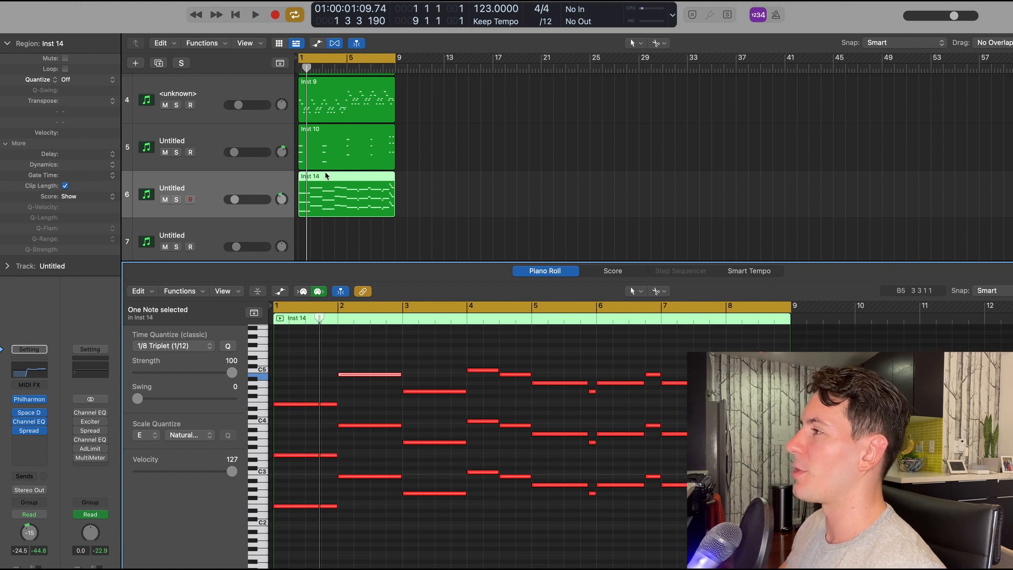
- Solo the strings on track 6 and play the Inst 14 region
left_click(175, 200)
key("space")
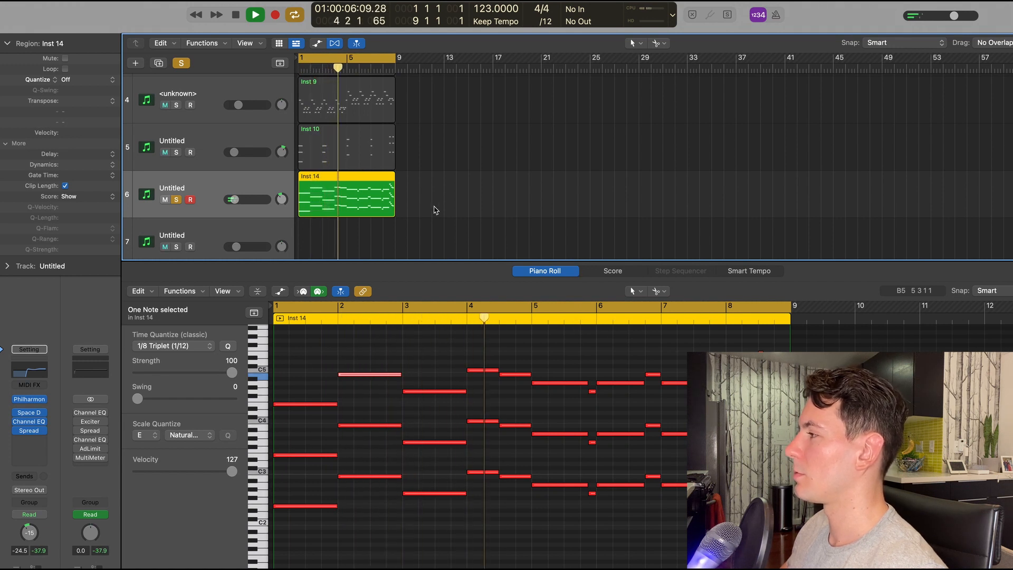
- Unsolo the strings on track 6 to hear them with the other melodic layers, and stop playback
left_click(177, 200)
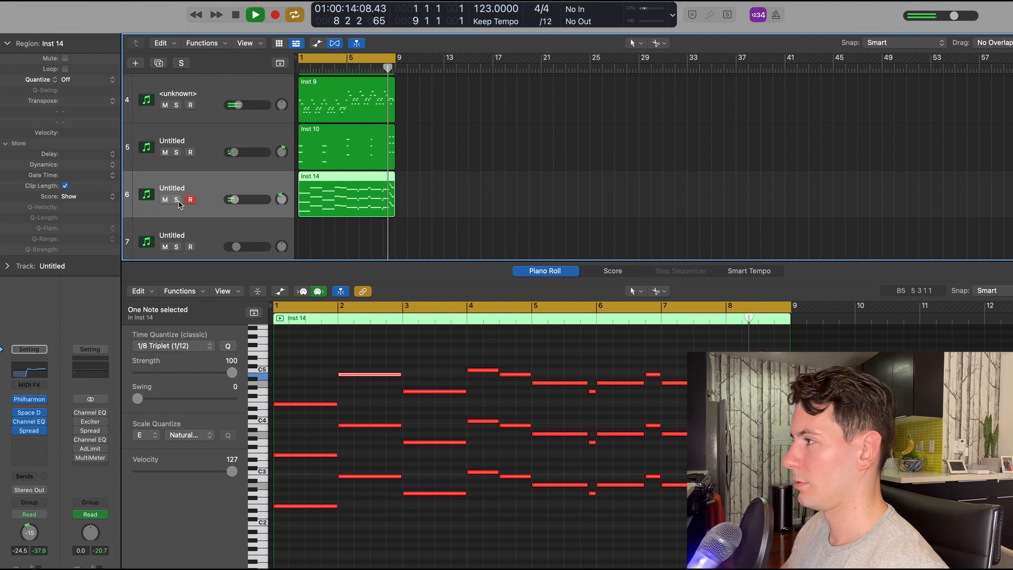
key("space")
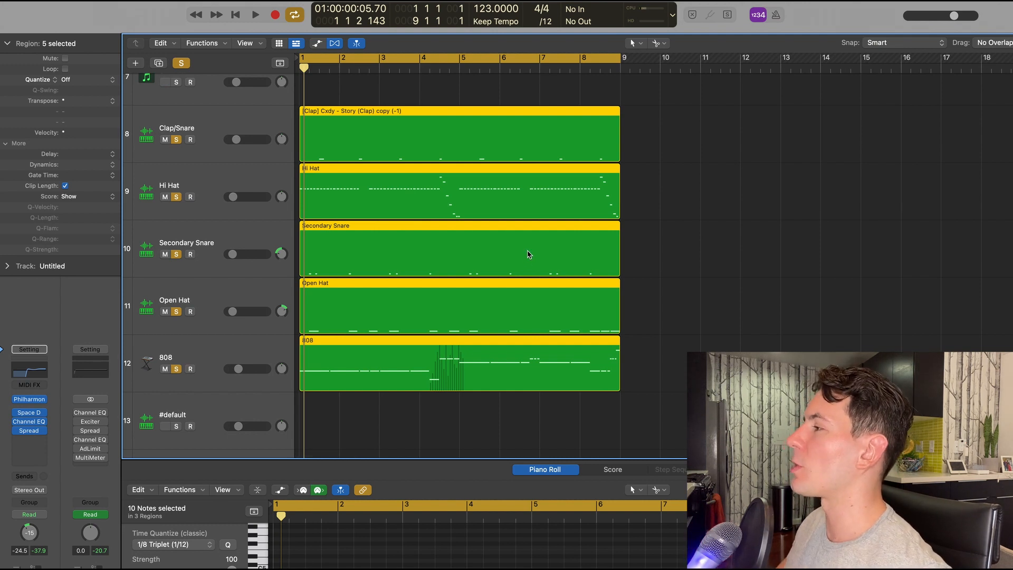
- Enlarge the piano roll to view the Hi Hat region's notes, and shrink it again to reveal all the drum tracks
left_click_drag(544, 458, 534, 198)
left_click(728, 180)
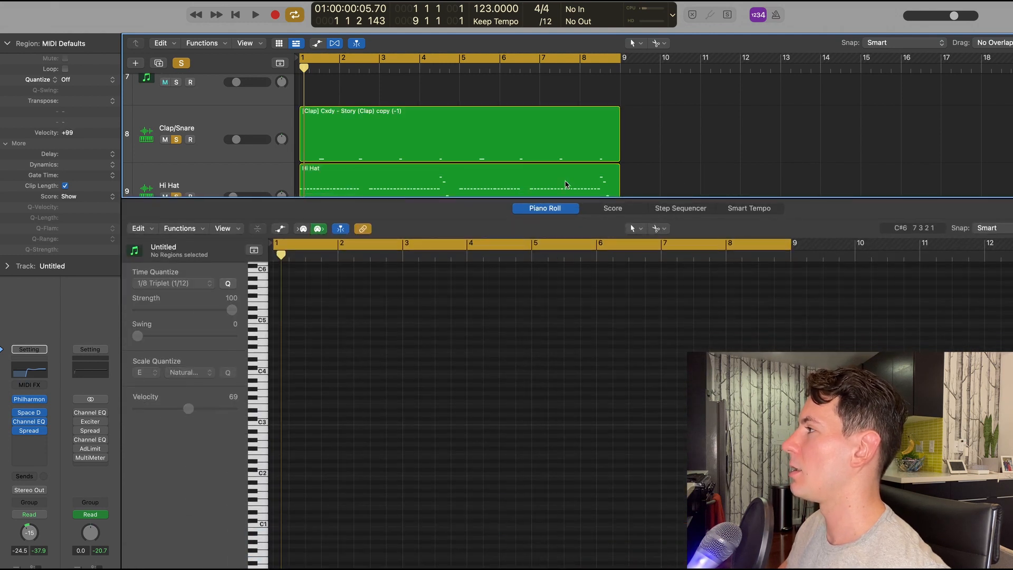
left_click(565, 182)
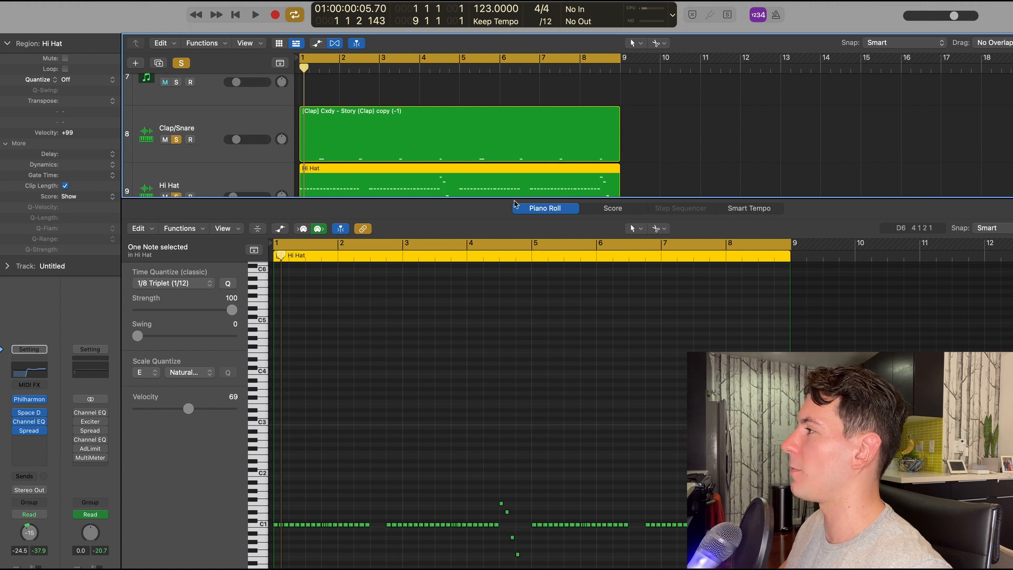
left_click_drag(504, 204, 506, 496)
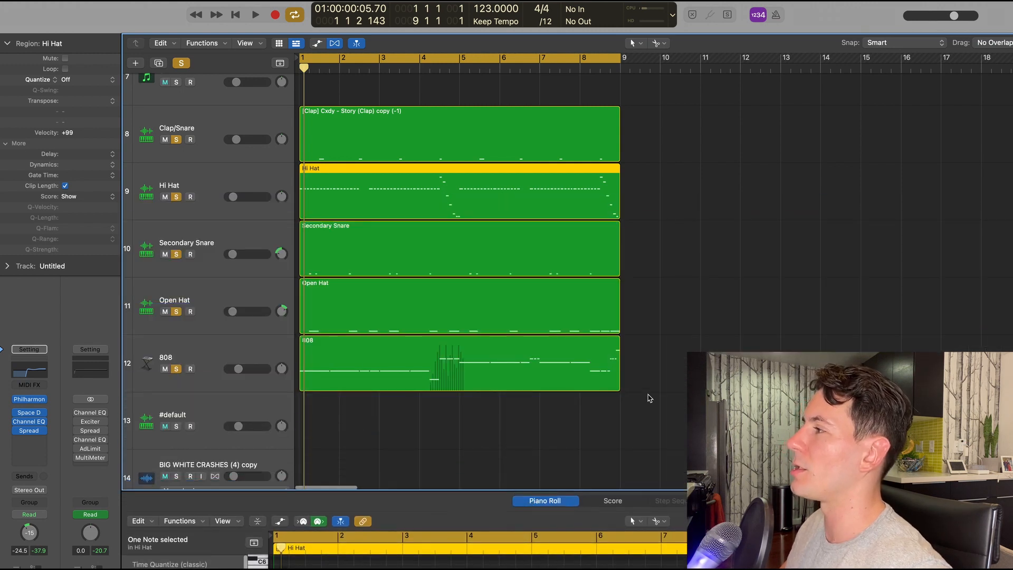
- Deselect the Hi Hat region, play the soloed drum and 808 tracks together, and stop playback
left_click(650, 398)
key("space")
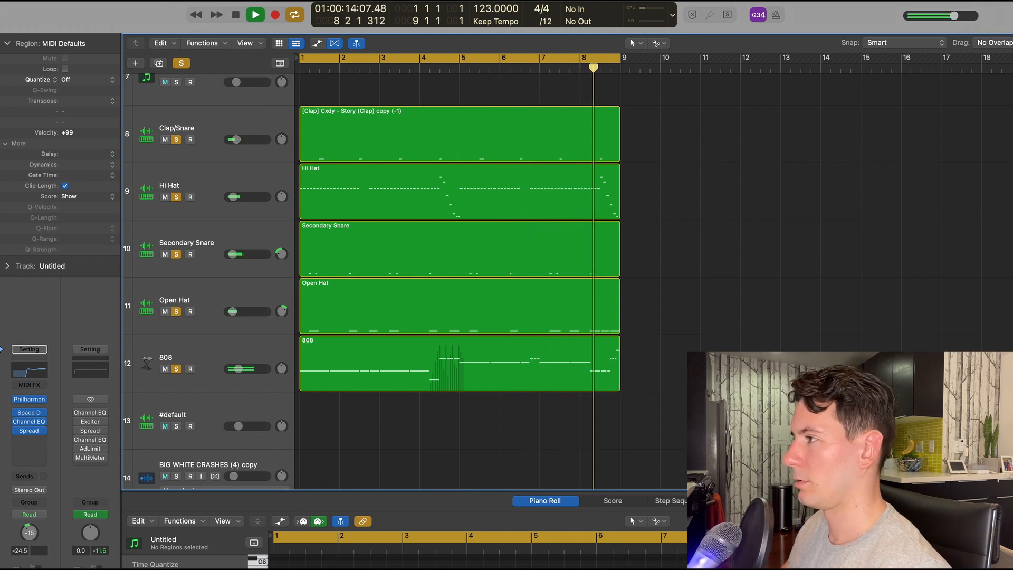
key("space")
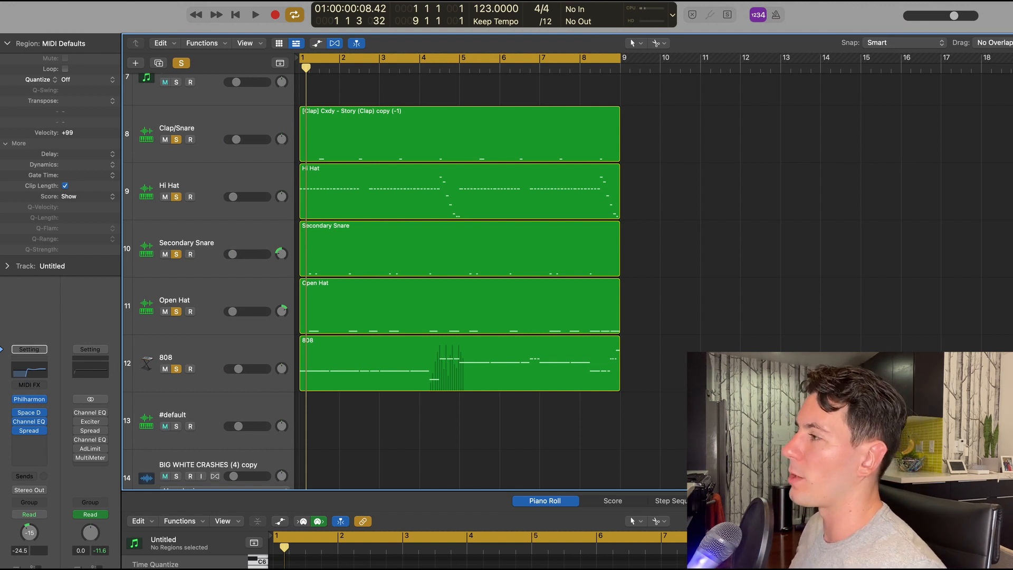
- Inspect the notes of the first Inst 8 region on track 7 in an enlarged piano roll, and restore the full arrangement view
left_click(624, 353, "ctrl+alt")
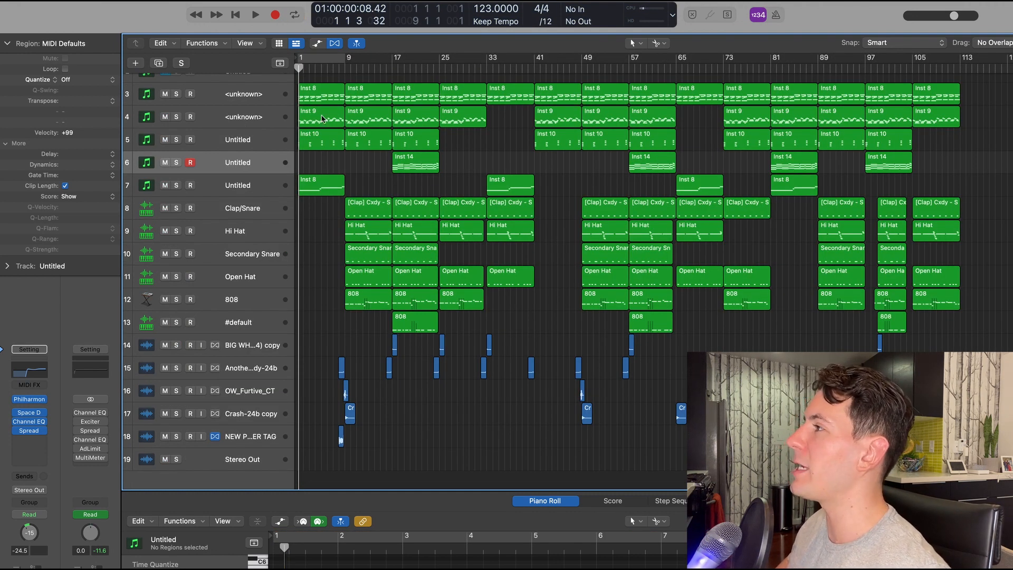
left_click(318, 191)
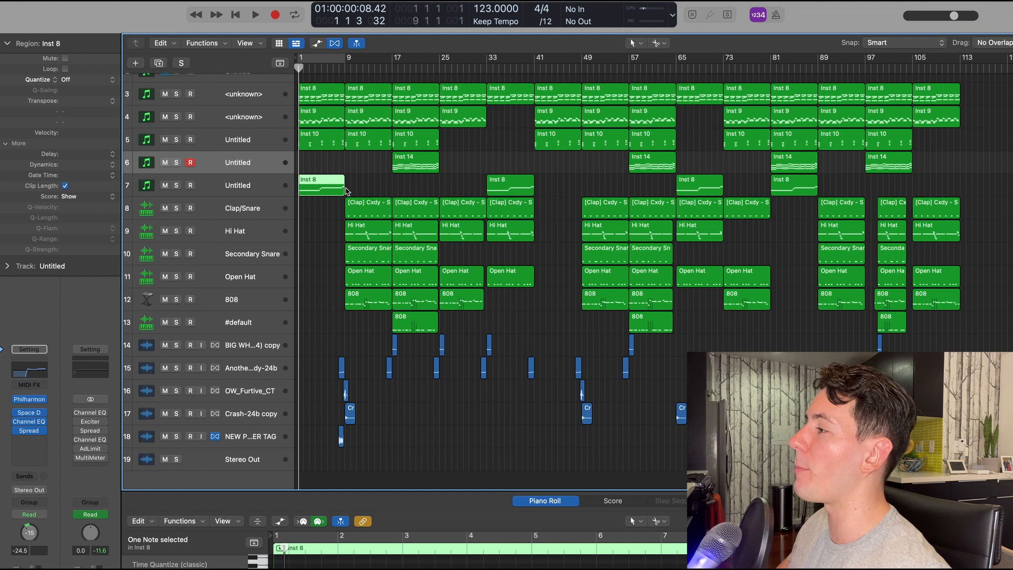
left_click(485, 487)
left_click_drag(484, 490, 500, 294)
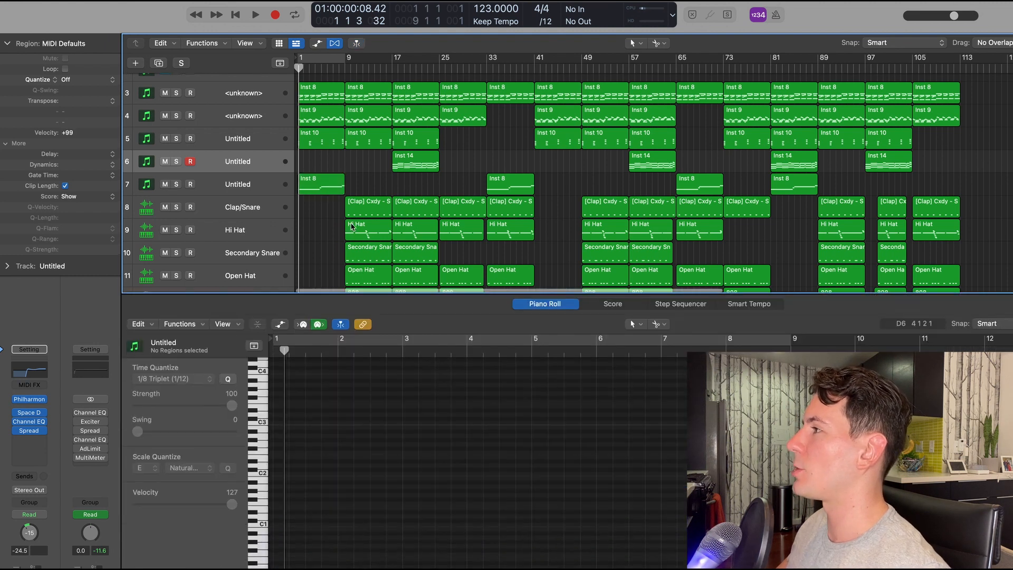
left_click(326, 192)
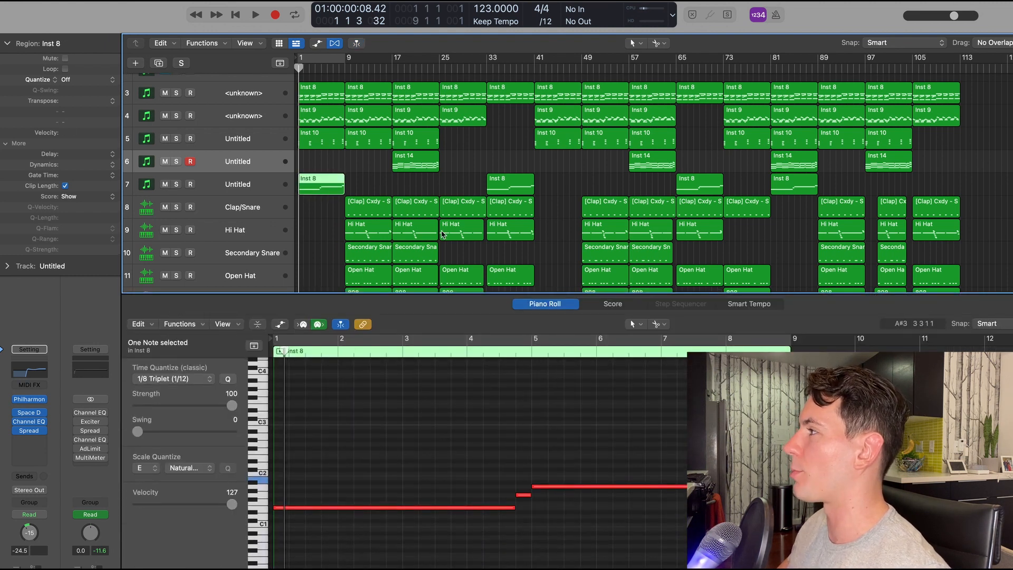
left_click_drag(378, 293, 380, 510)
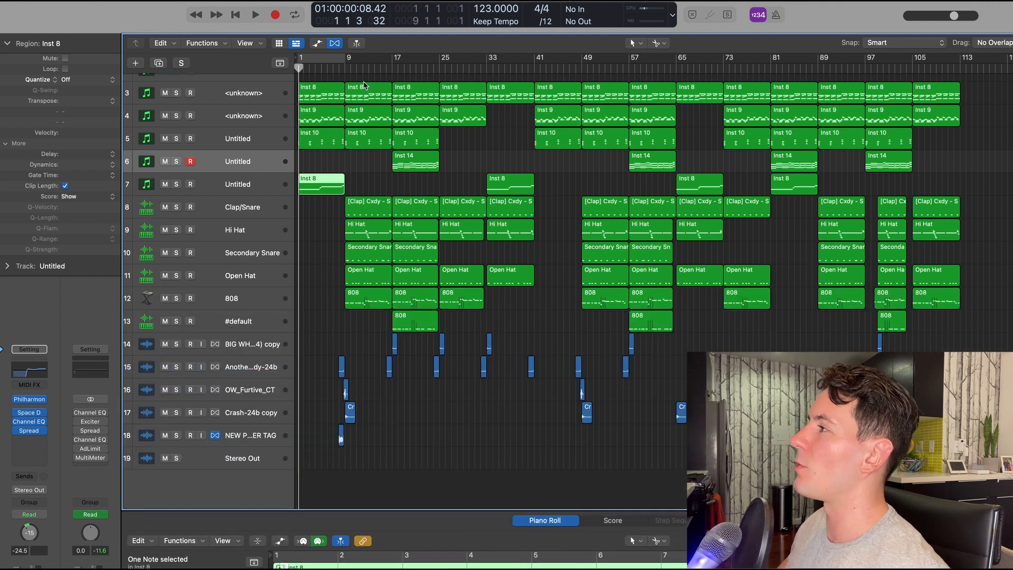